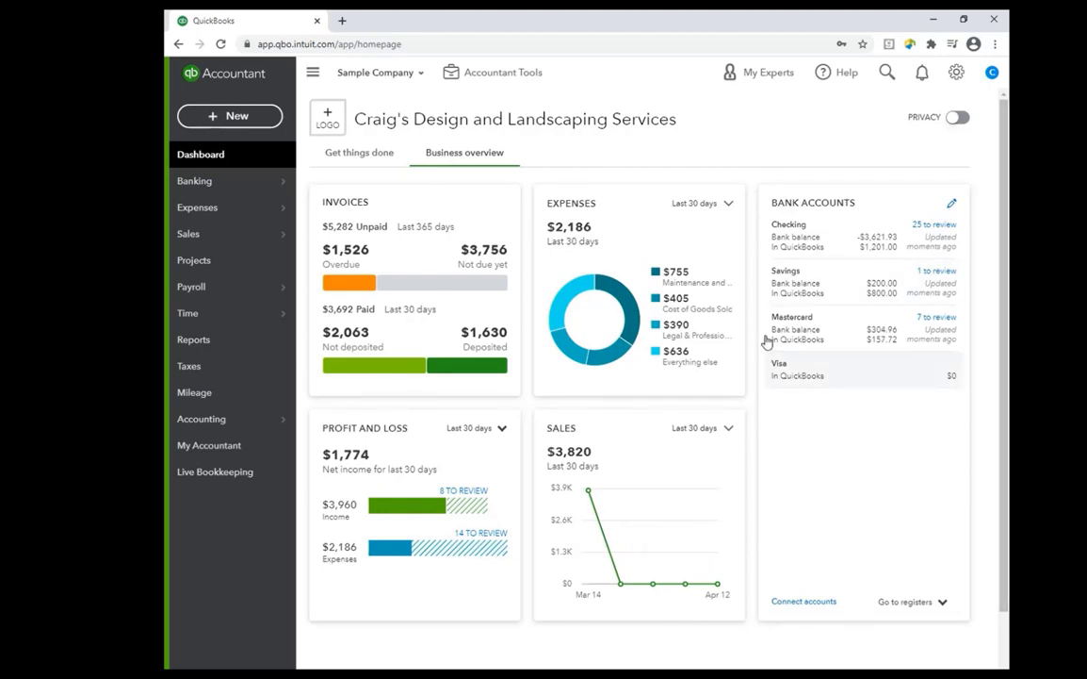
Step: Hide the dashboard's financial information with the Privacy option and show it again
left_click(958, 118)
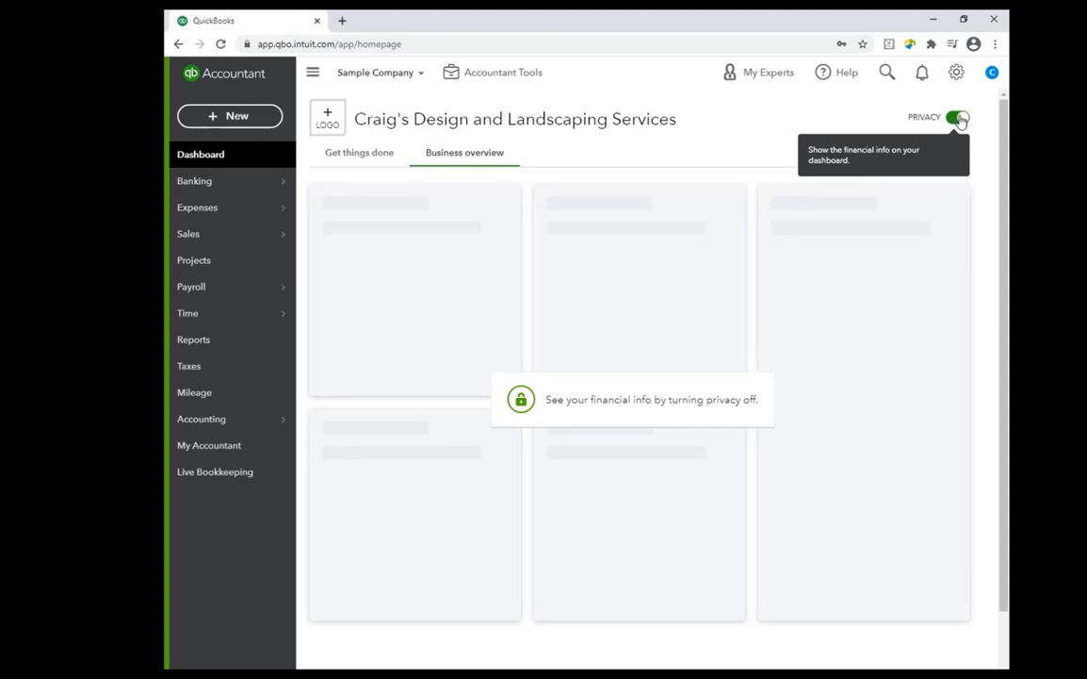
left_click(958, 118)
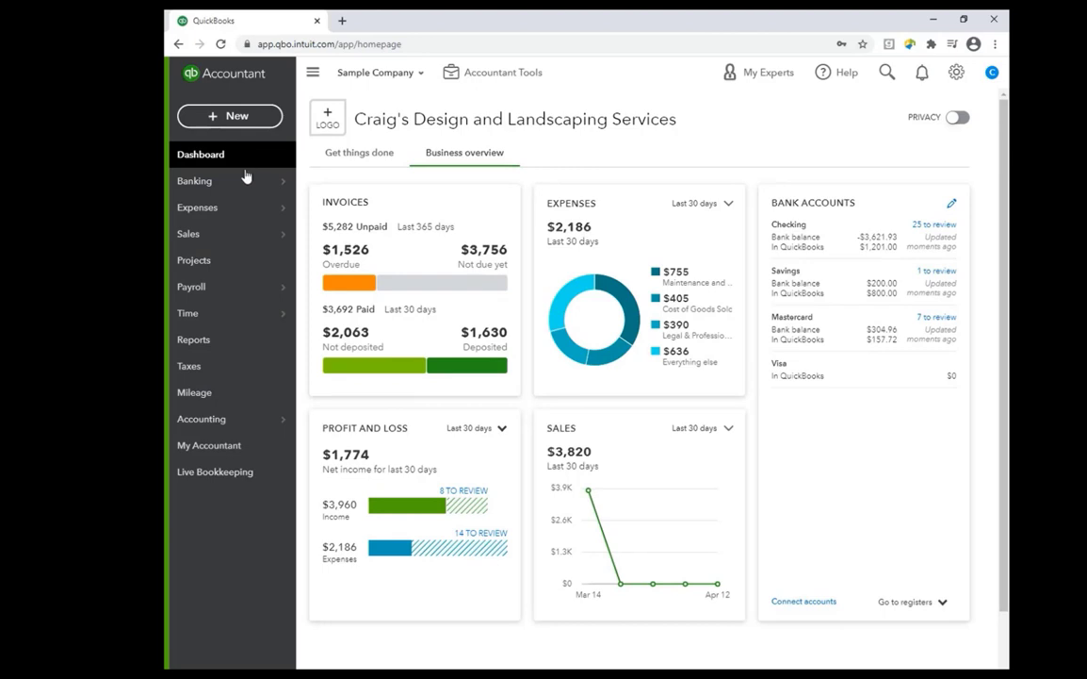
mouse_move(244, 185)
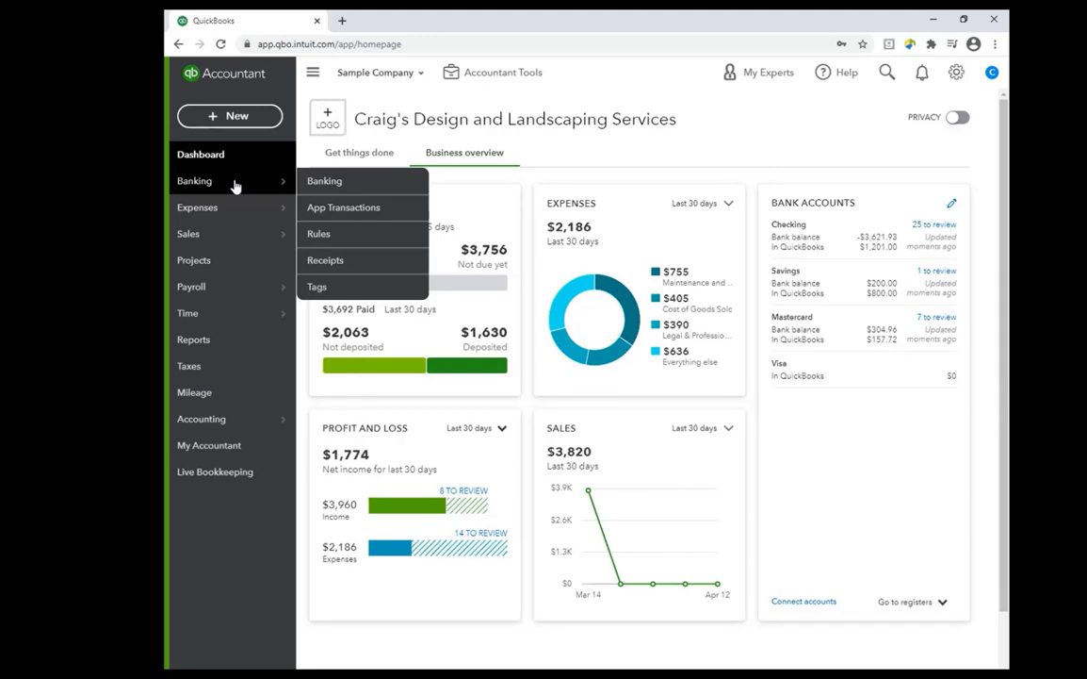
mouse_move(220, 213)
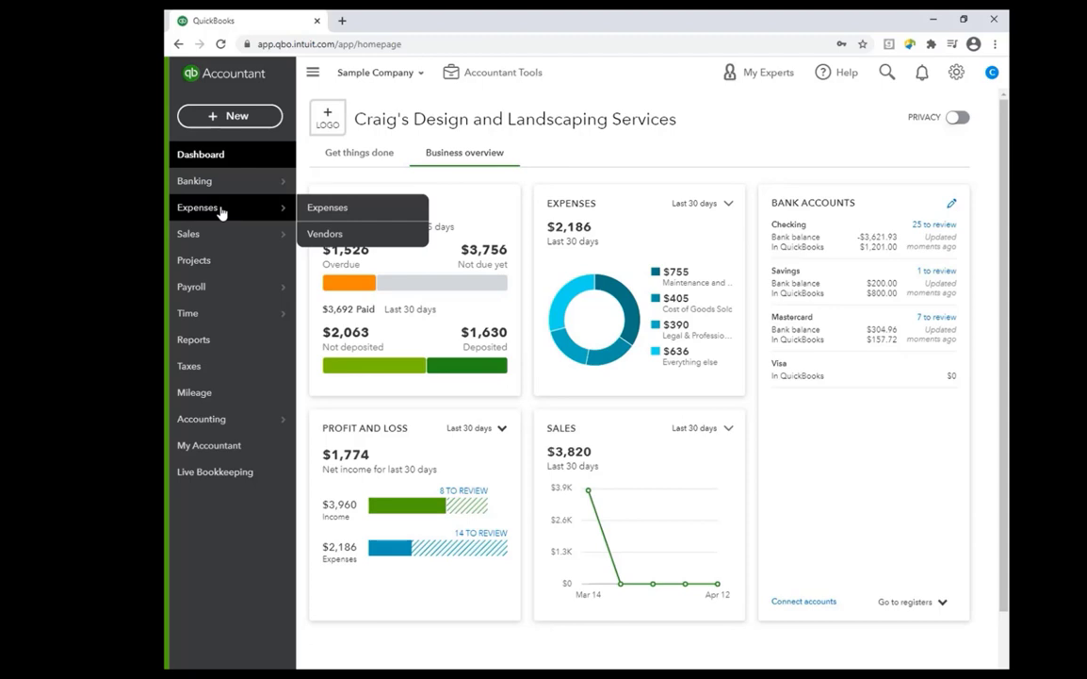
mouse_move(211, 244)
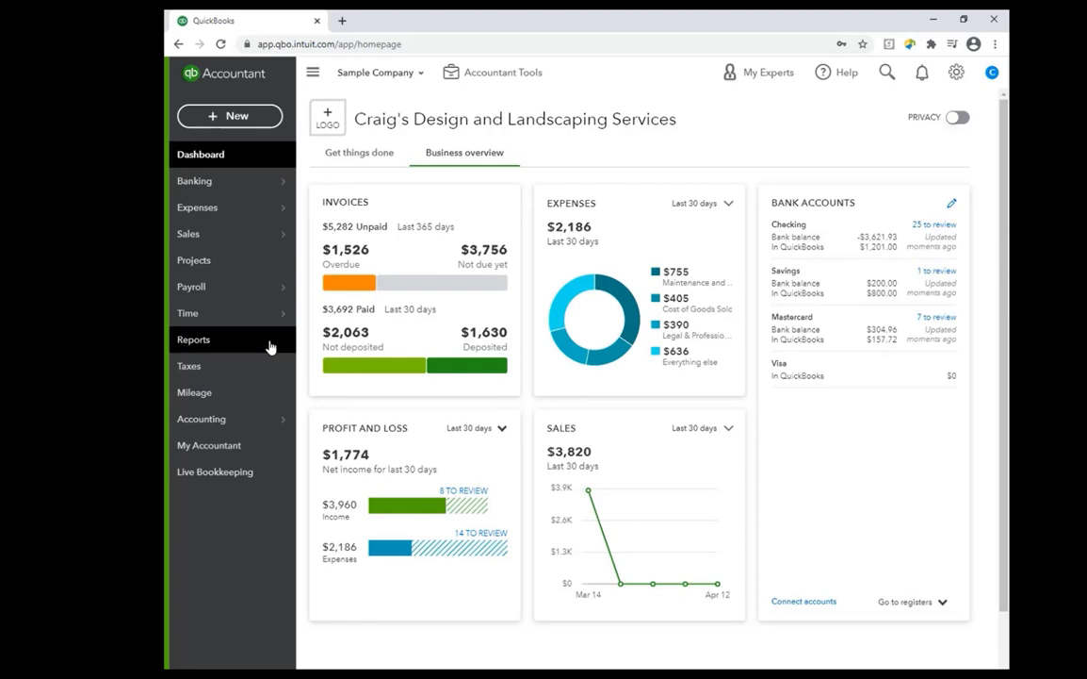
mouse_move(228, 422)
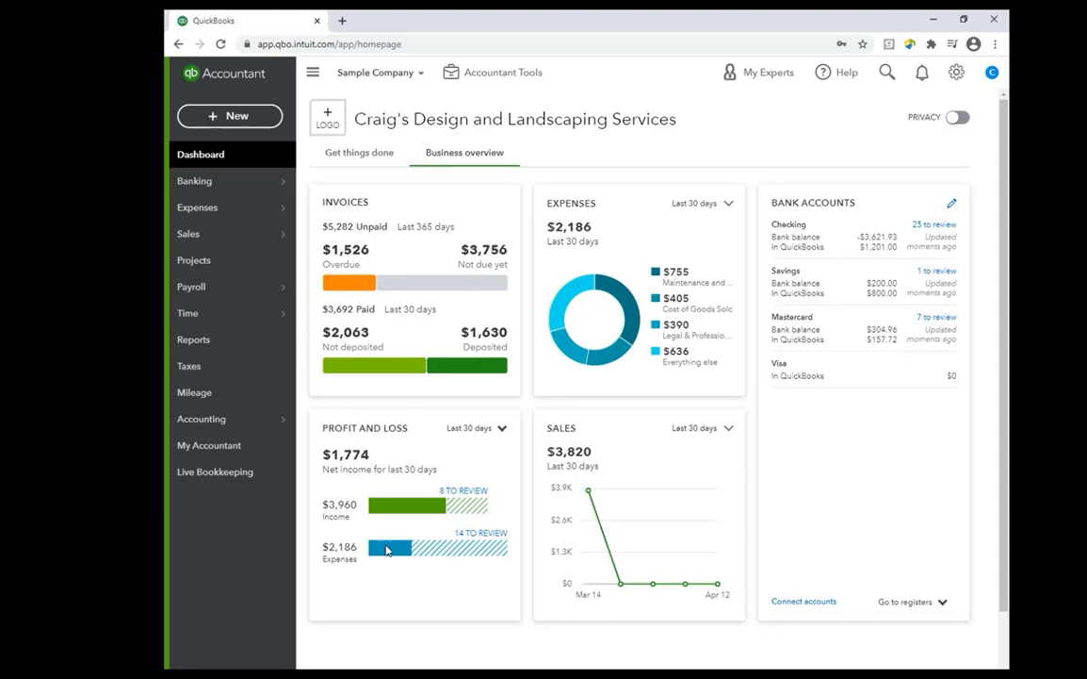
Step: Review the Company, Usage and Sales sections of the account settings, and close the settings
left_click(955, 76)
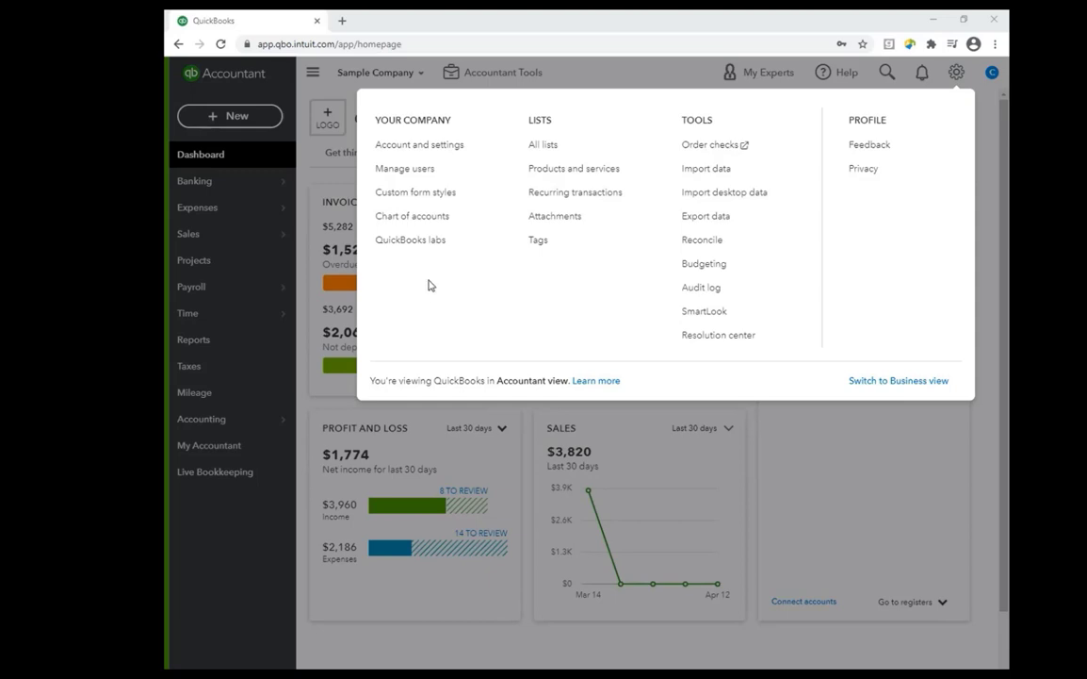
left_click(419, 146)
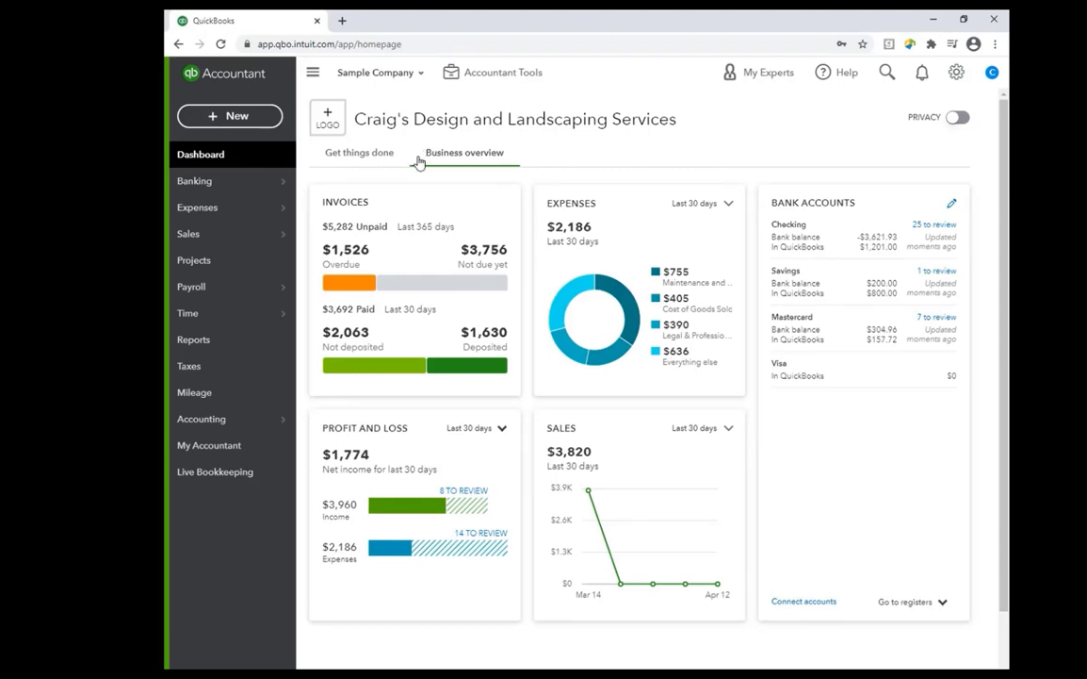
left_click(955, 75)
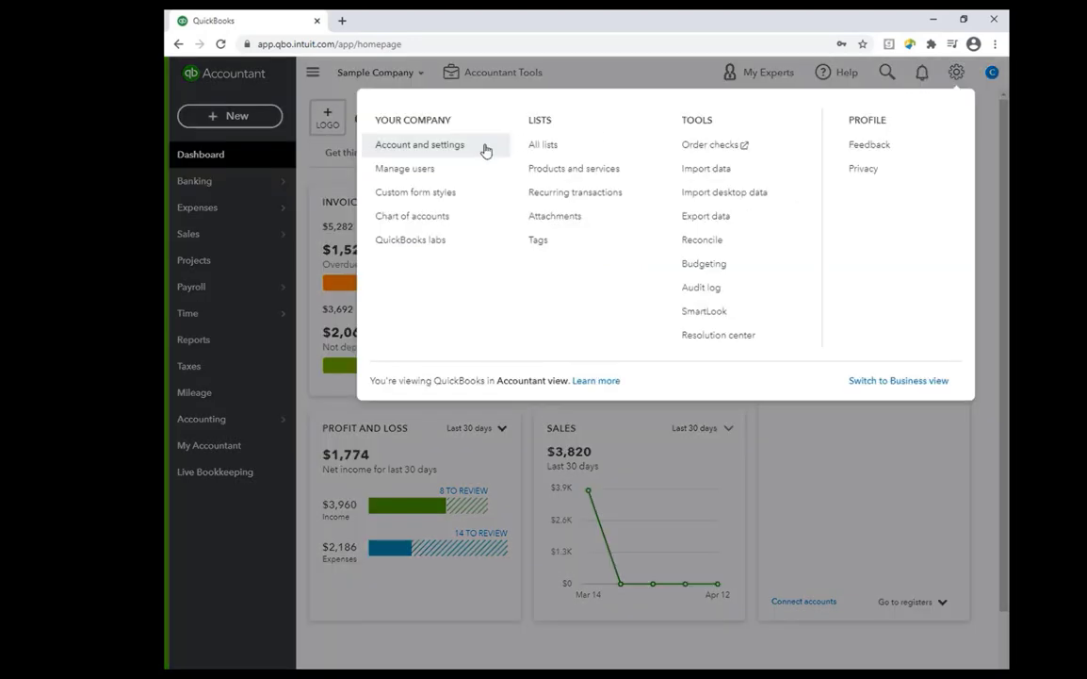
left_click(460, 148)
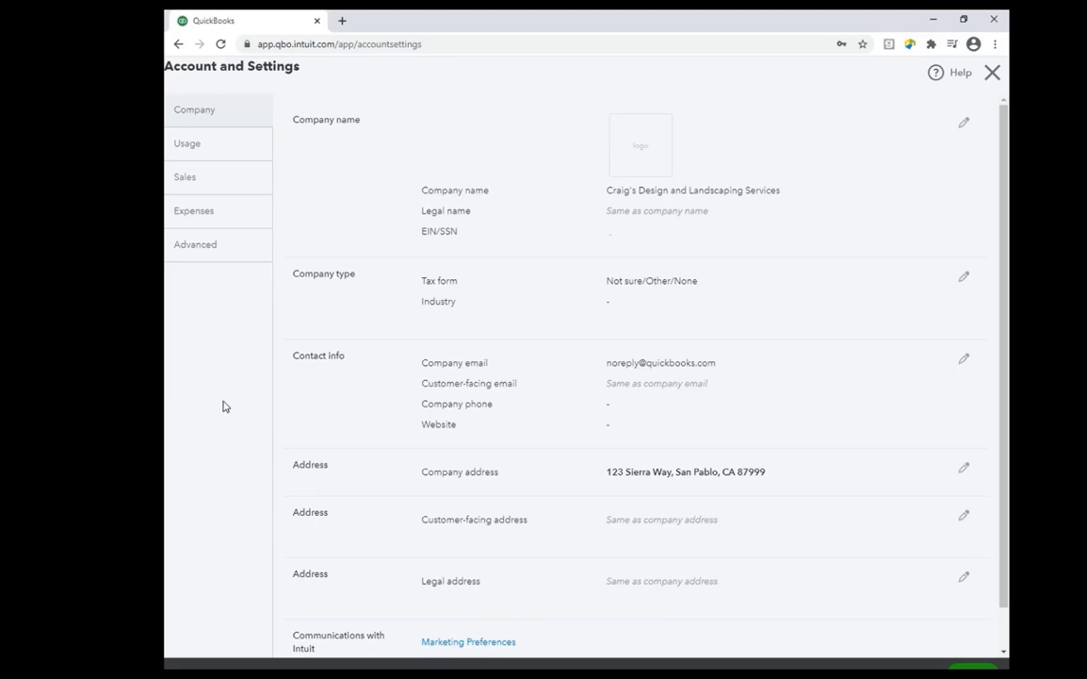
left_click(195, 151)
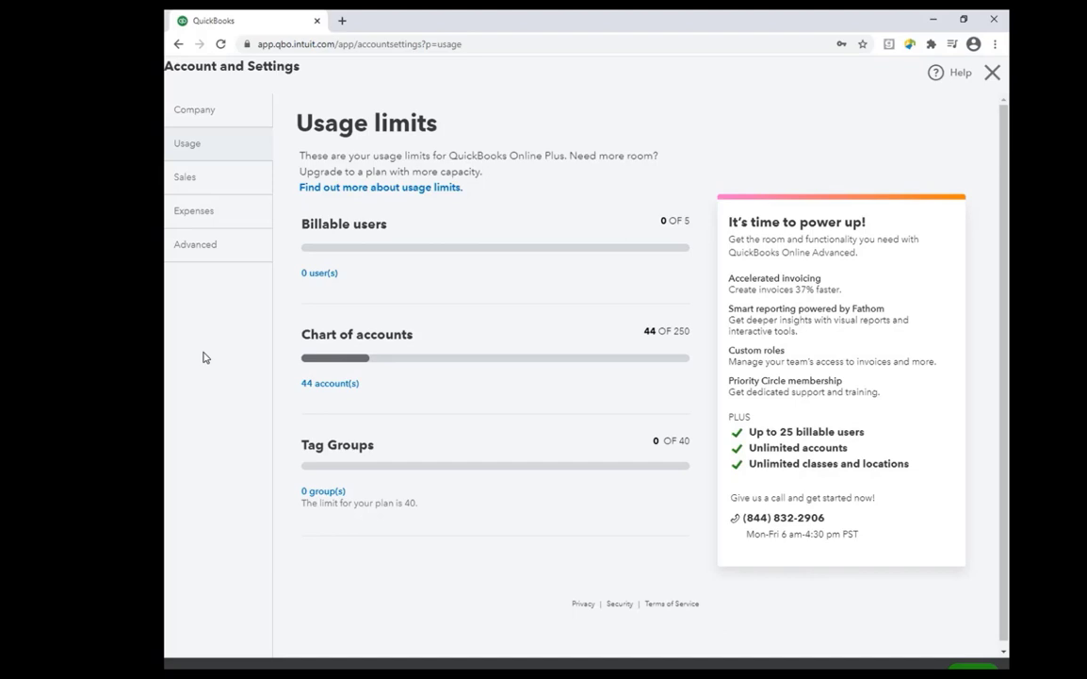
left_click(226, 175)
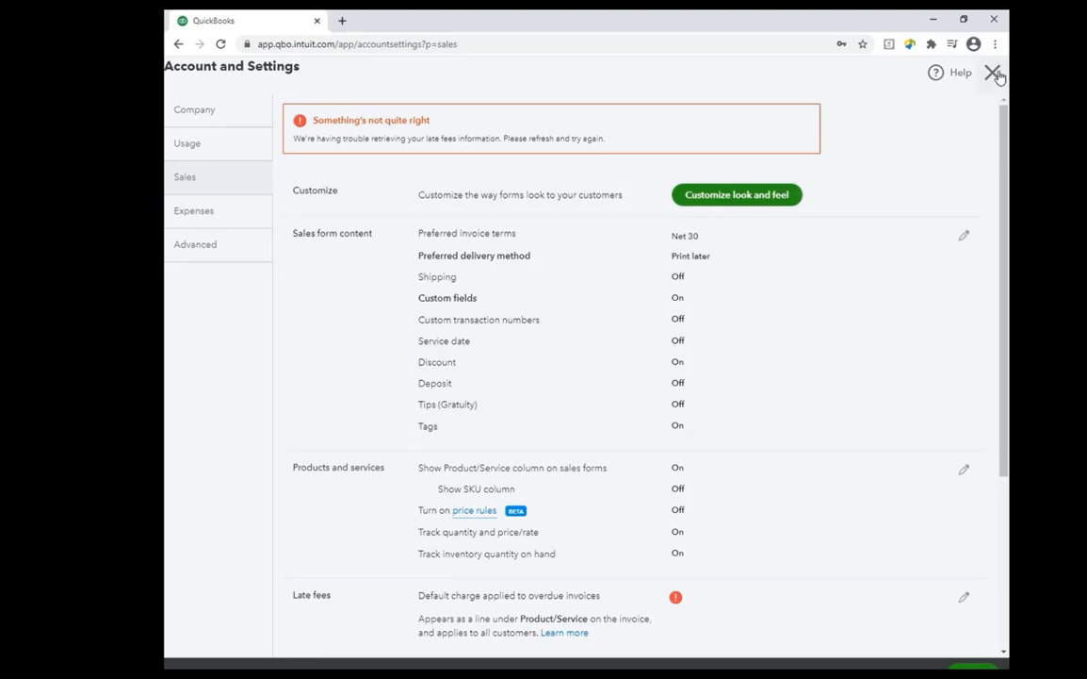
left_click(993, 73)
Step: Open the Manage users page of the company settings
left_click(957, 74)
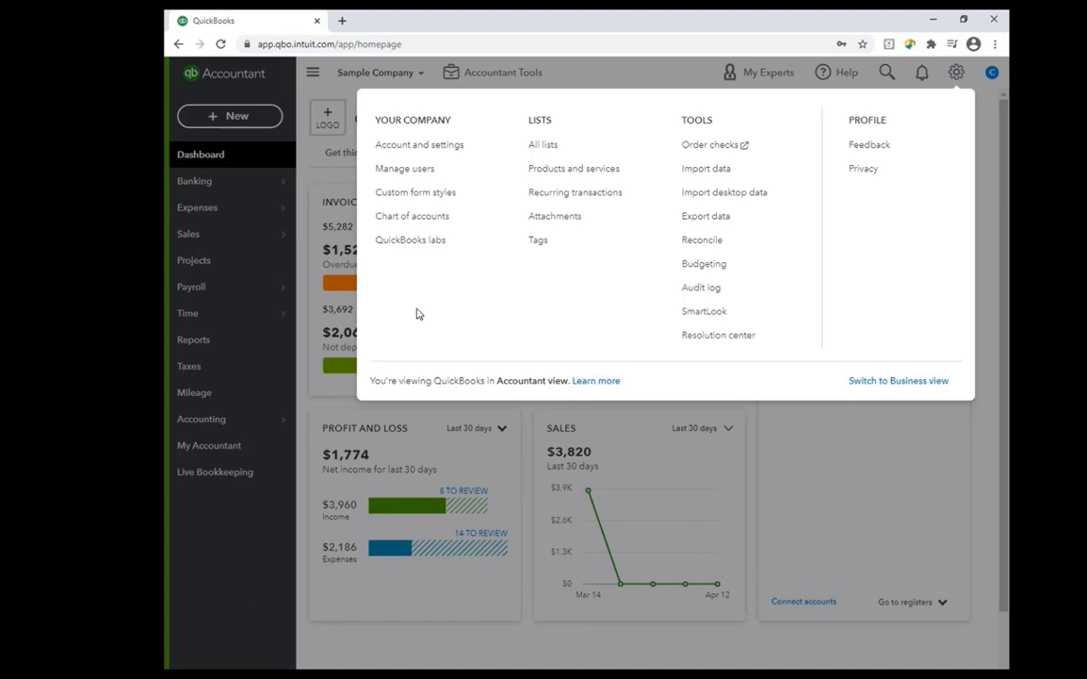
left_click(415, 170)
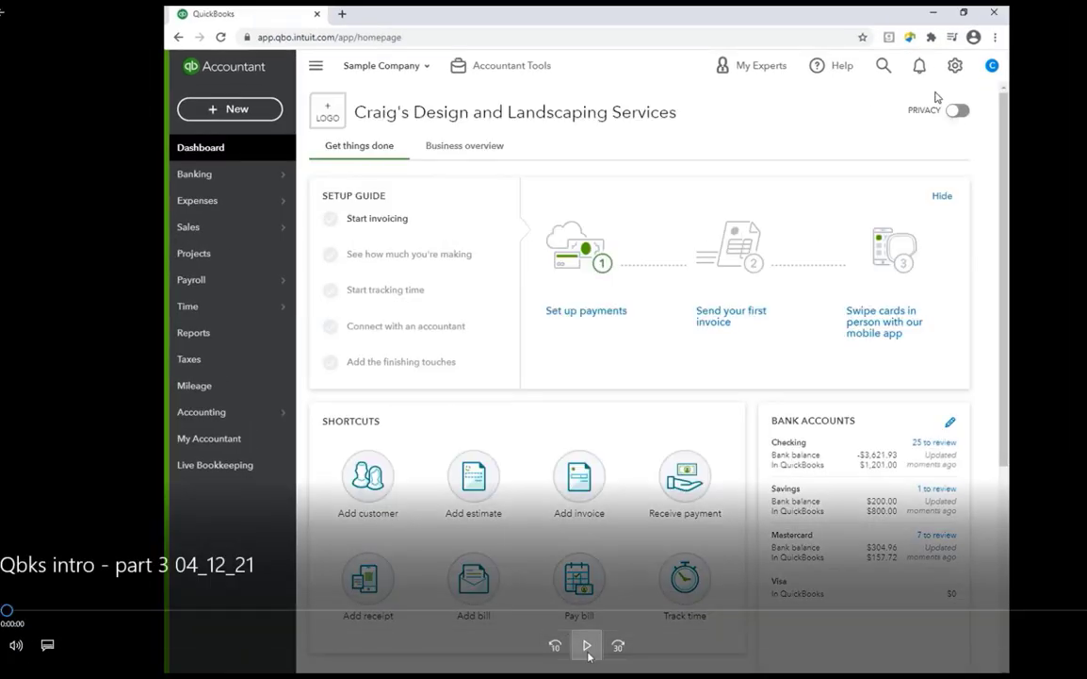
left_click(587, 646)
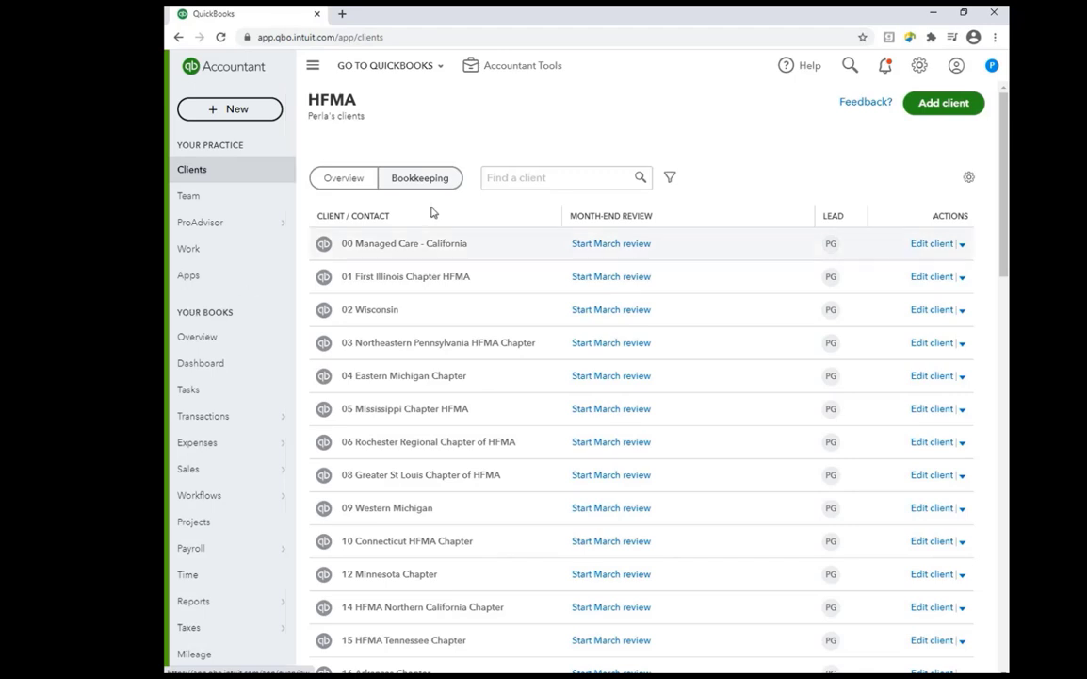
Step: Open the Chart of Accounts from the overview of all lists
left_click(919, 66)
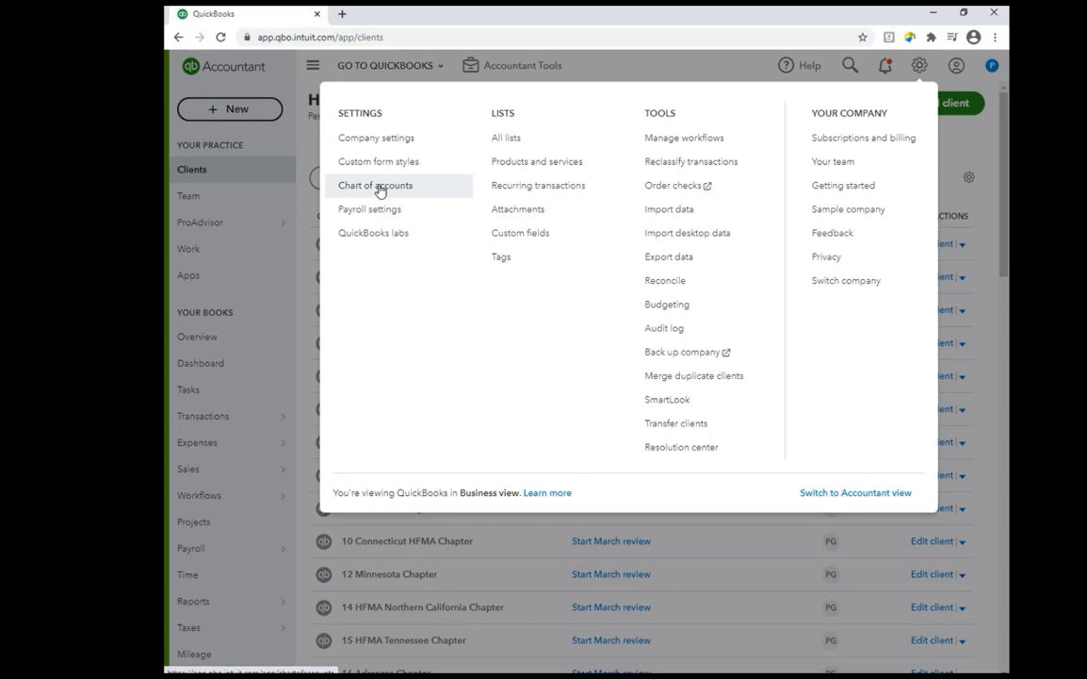
left_click(512, 139)
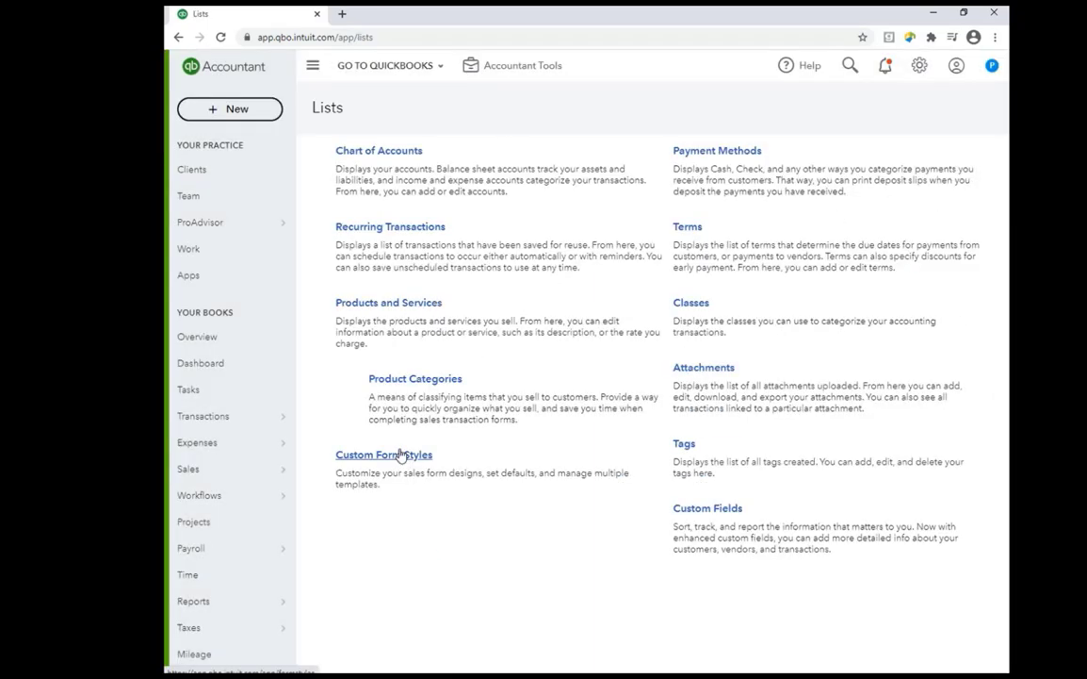
left_click(403, 152)
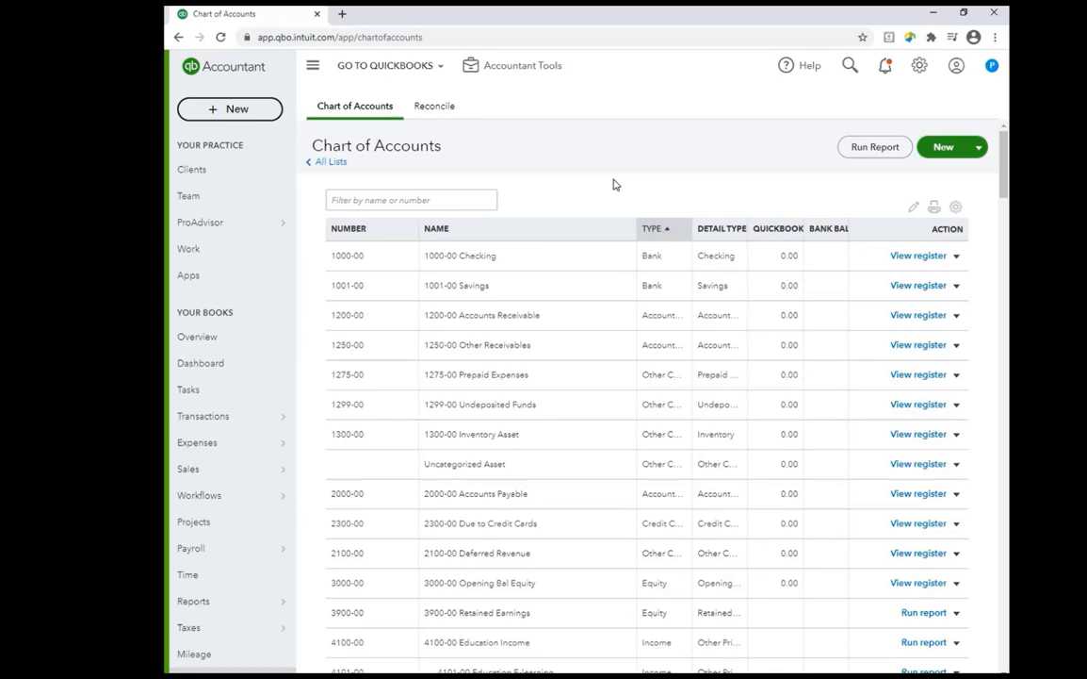
Step: Examine the numbers, names and types of the accounts throughout the Chart of Accounts
scroll(608, 193, "down", 5)
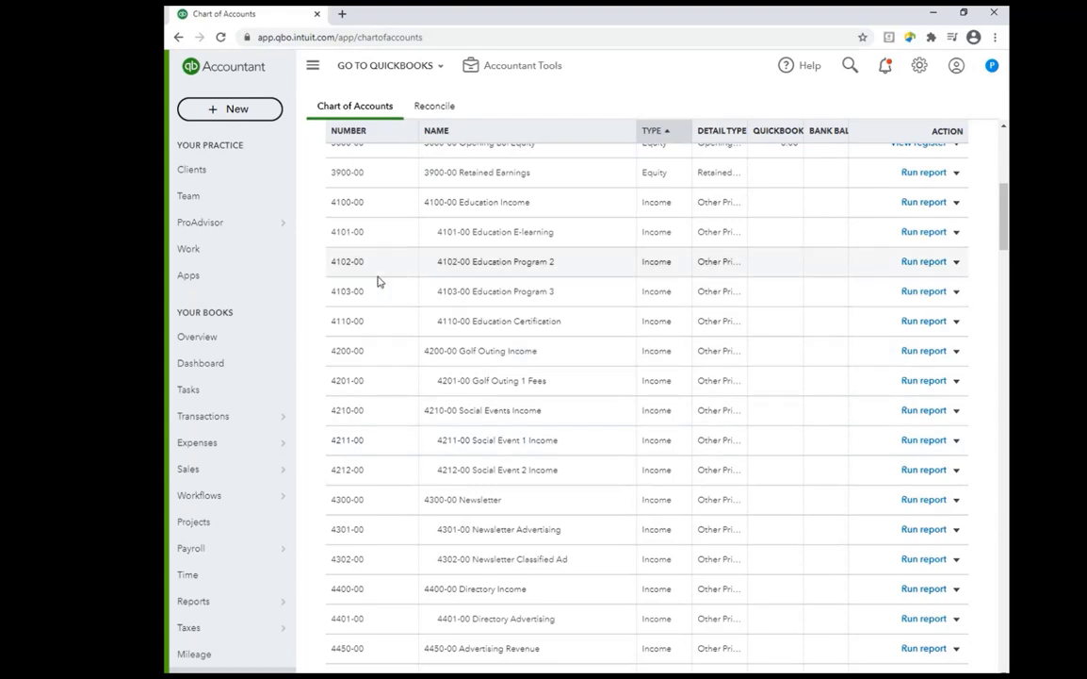
scroll(400, 425, "down", 6)
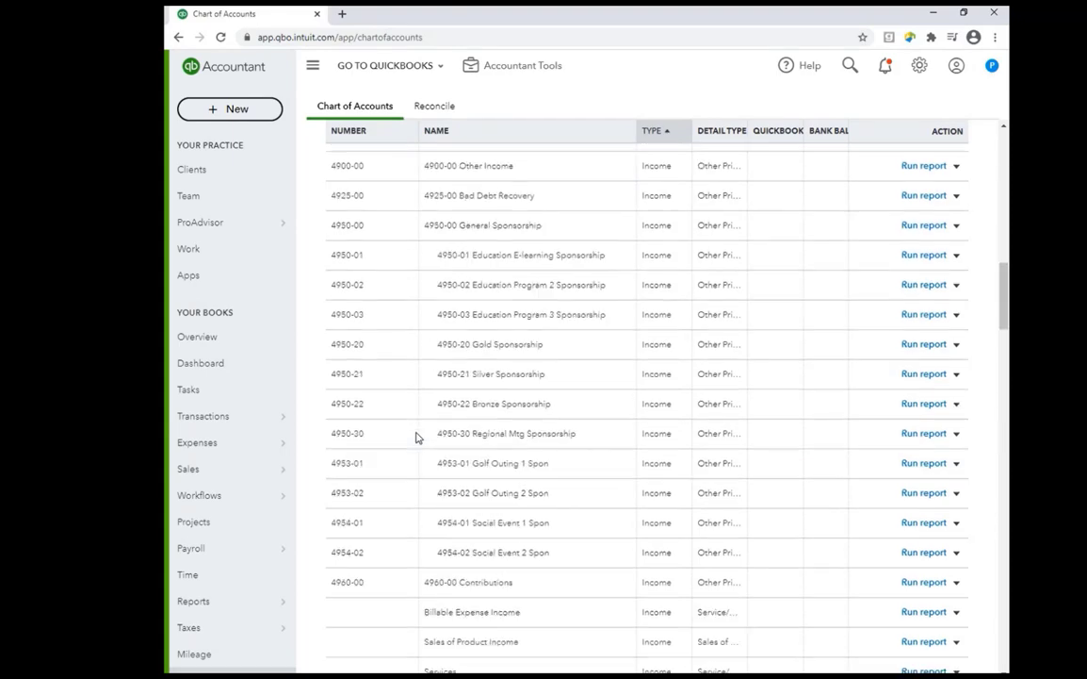
scroll(418, 437, "down", 8)
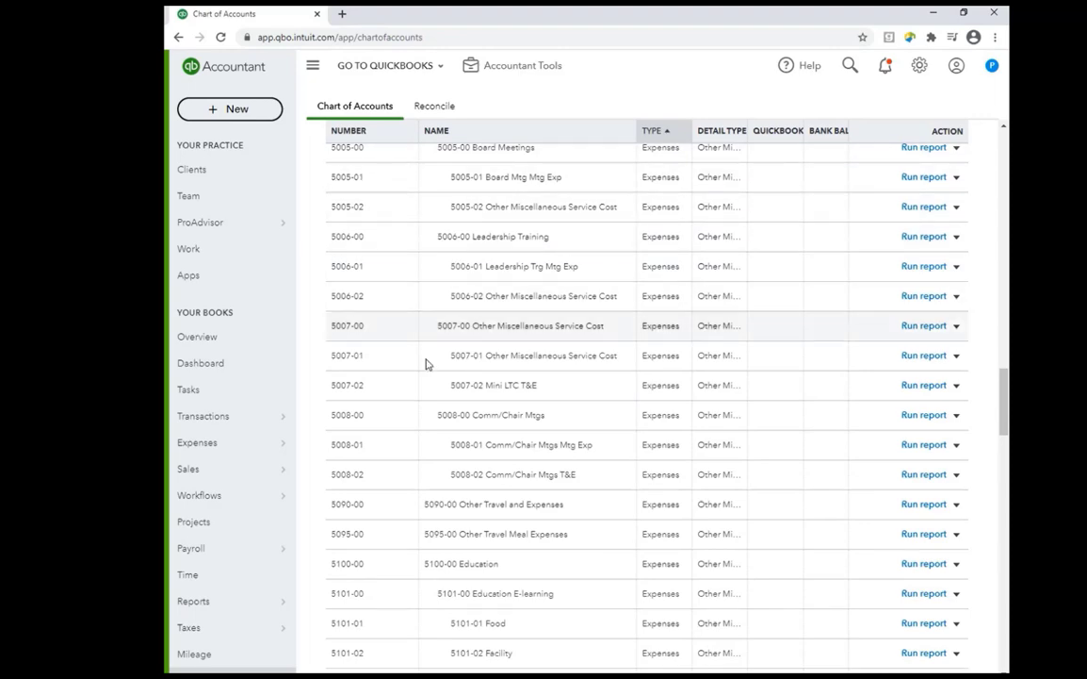
scroll(388, 455, "down", 12)
scroll(391, 455, "down", 5)
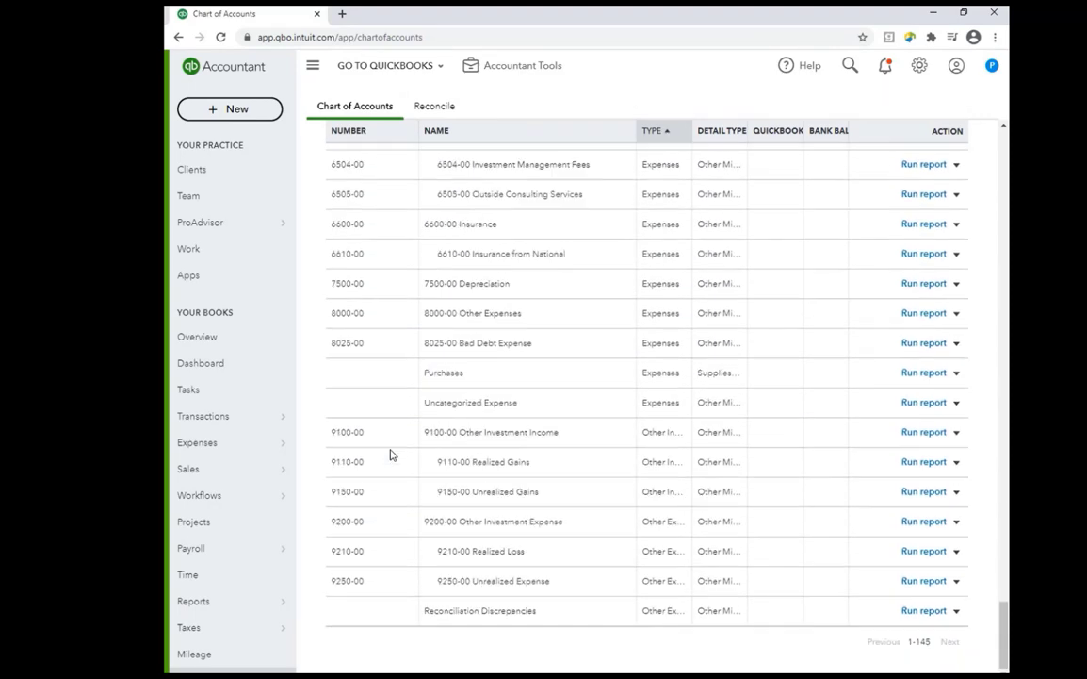
scroll(395, 405, "up", 5)
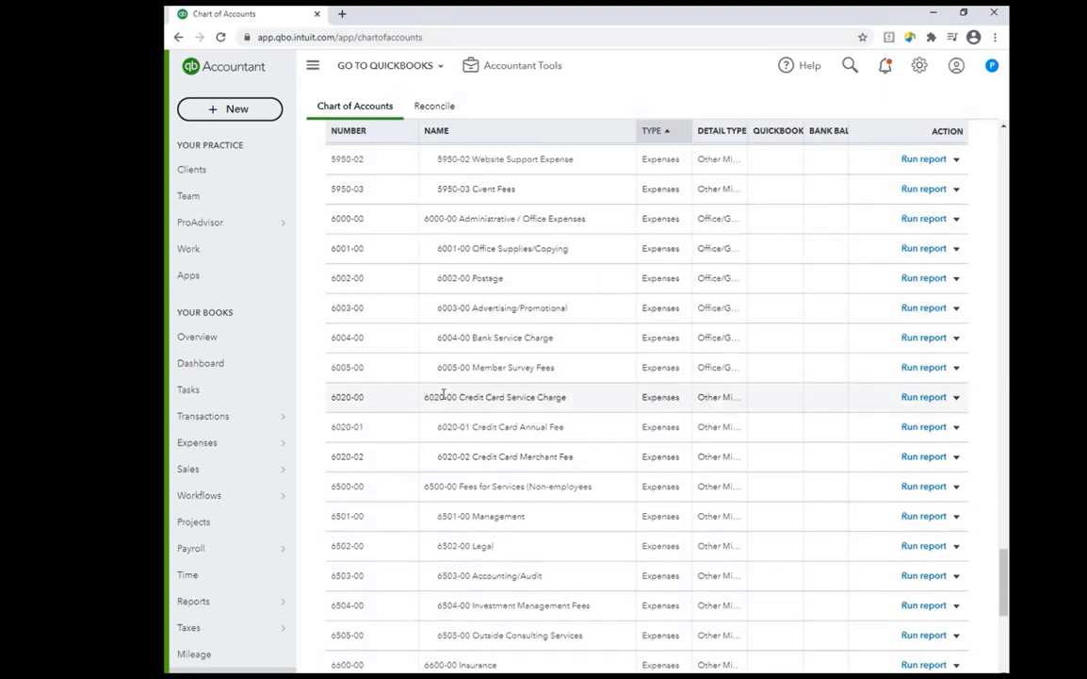
scroll(443, 392, "up", 6)
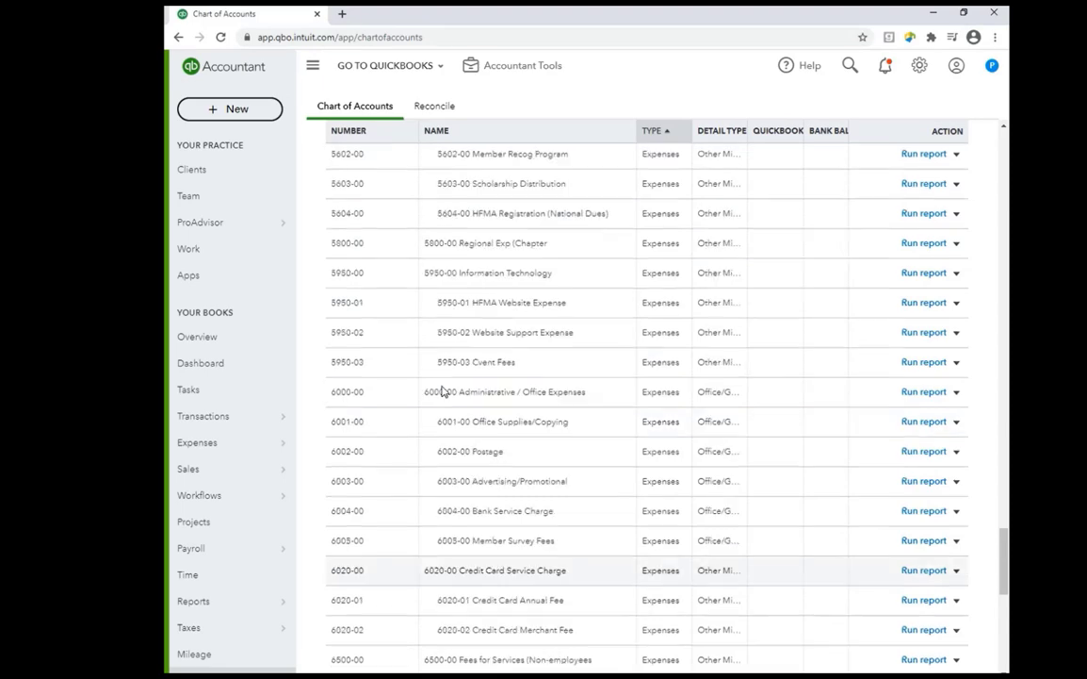
scroll(443, 390, "up", 10)
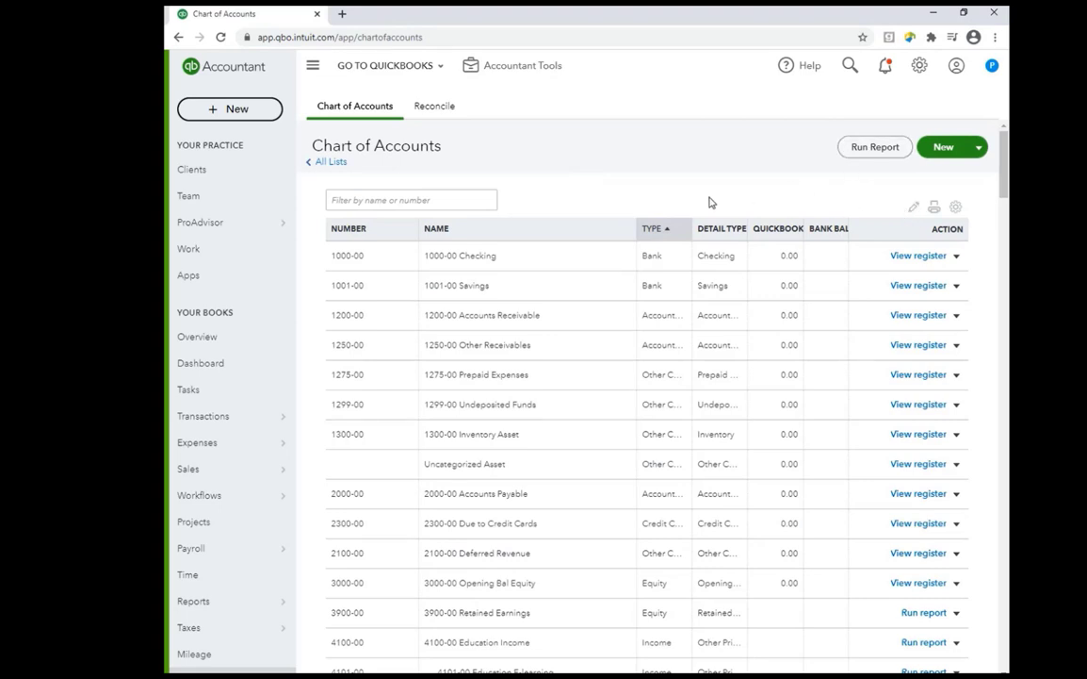
left_click(957, 208)
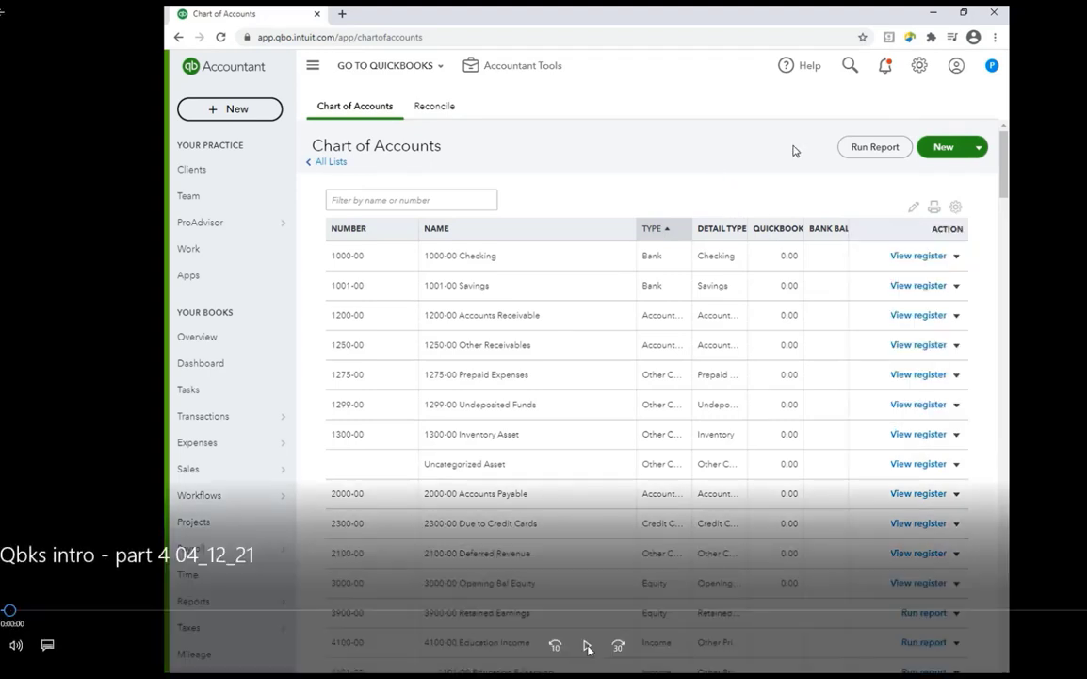
left_click(587, 649)
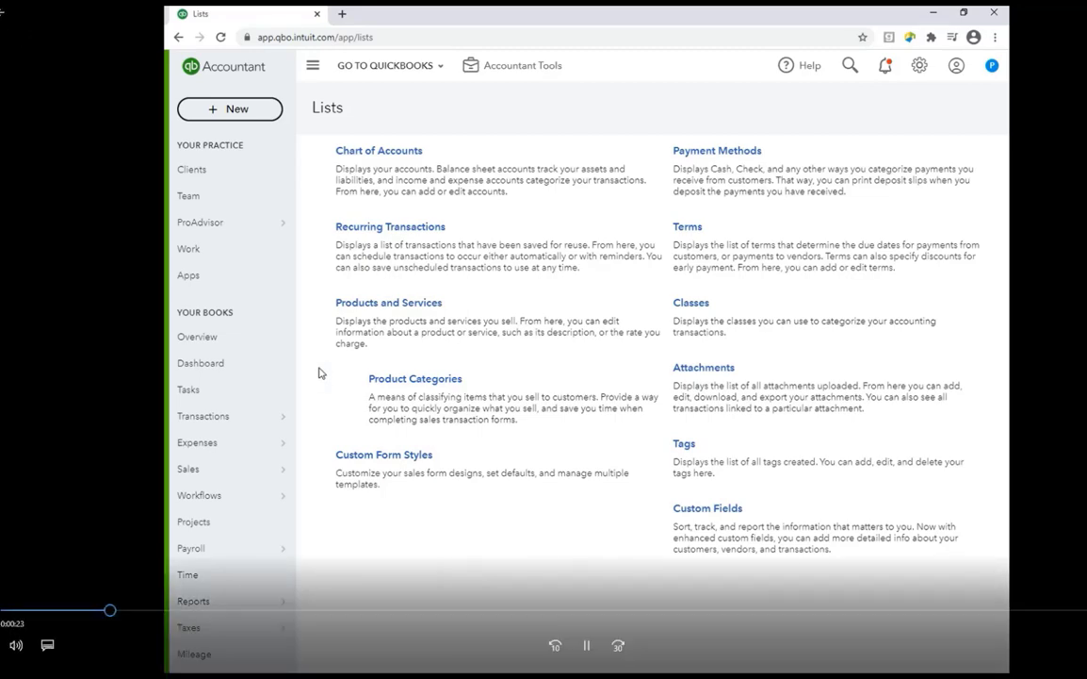
Step: Open the Products and Services list and examine all of its service items
left_click(359, 303)
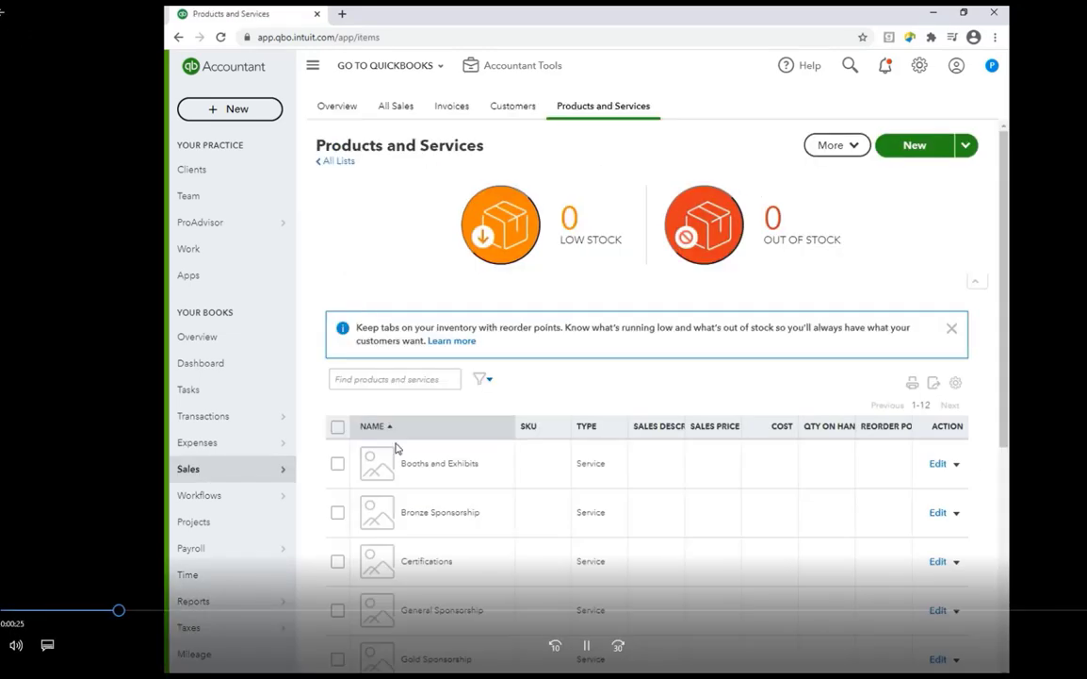
scroll(405, 462, "down", 4)
scroll(421, 481, "up", 4)
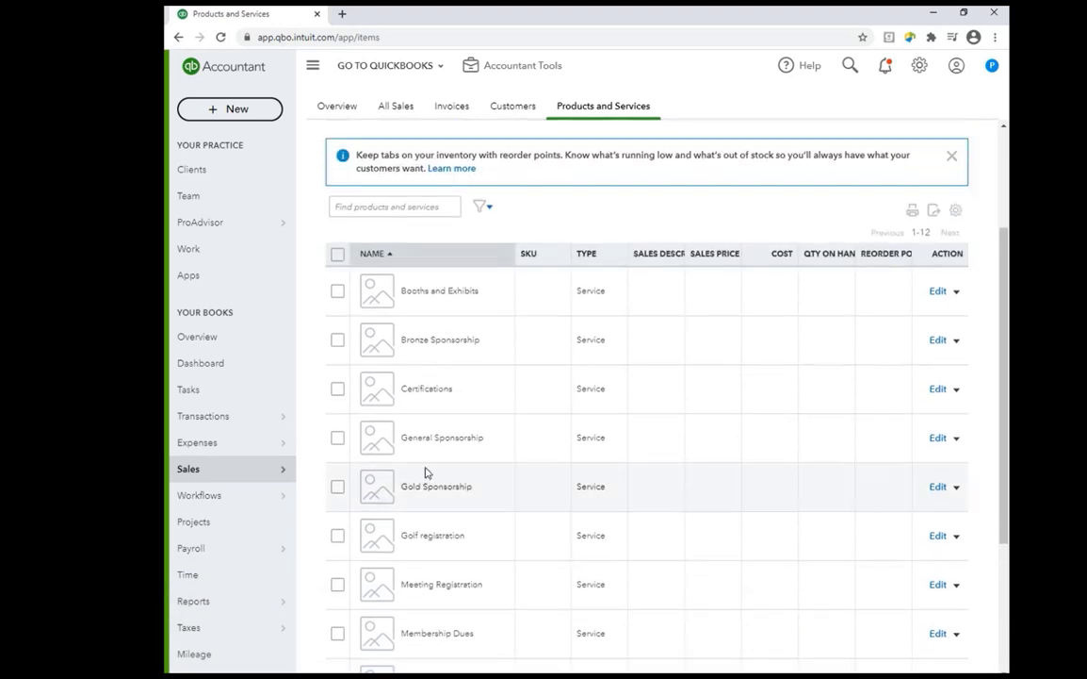
scroll(425, 473, "down", 4)
scroll(425, 472, "up", 3)
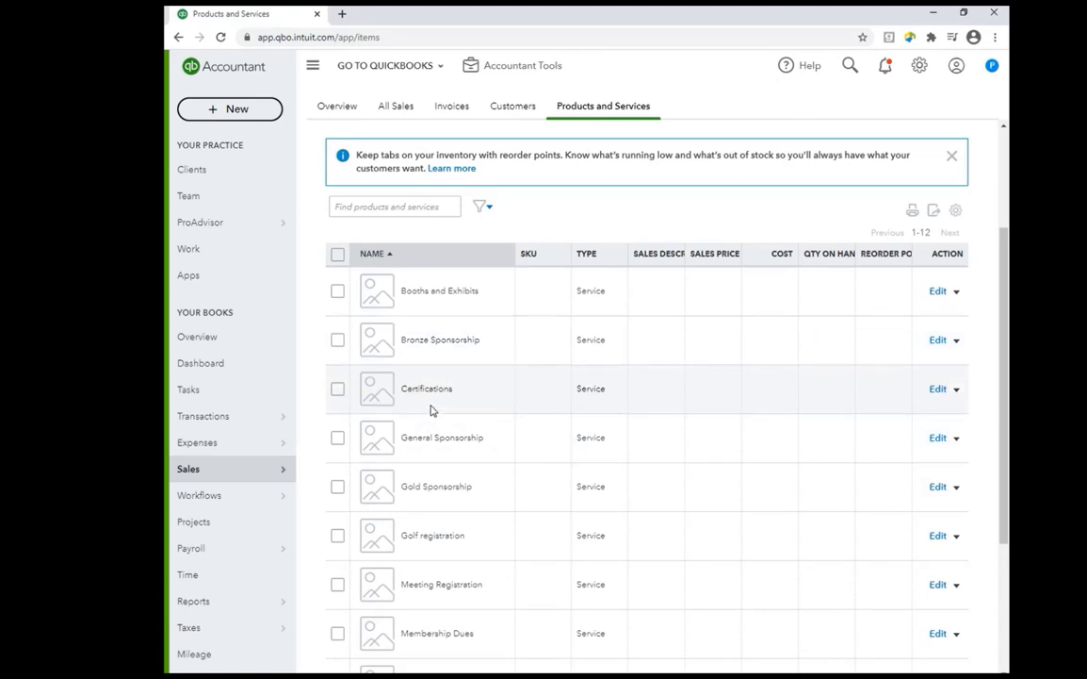
scroll(462, 399, "down", 4)
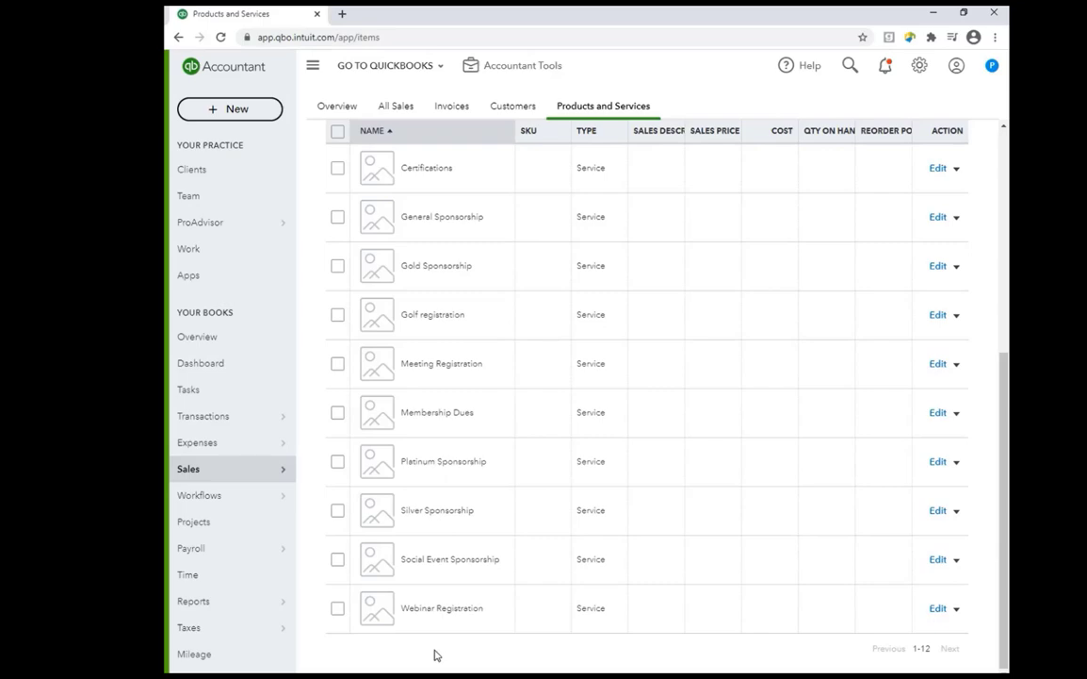
scroll(438, 655, "up", 5)
scroll(557, 418, "down", 5)
scroll(665, 179, "up", 5)
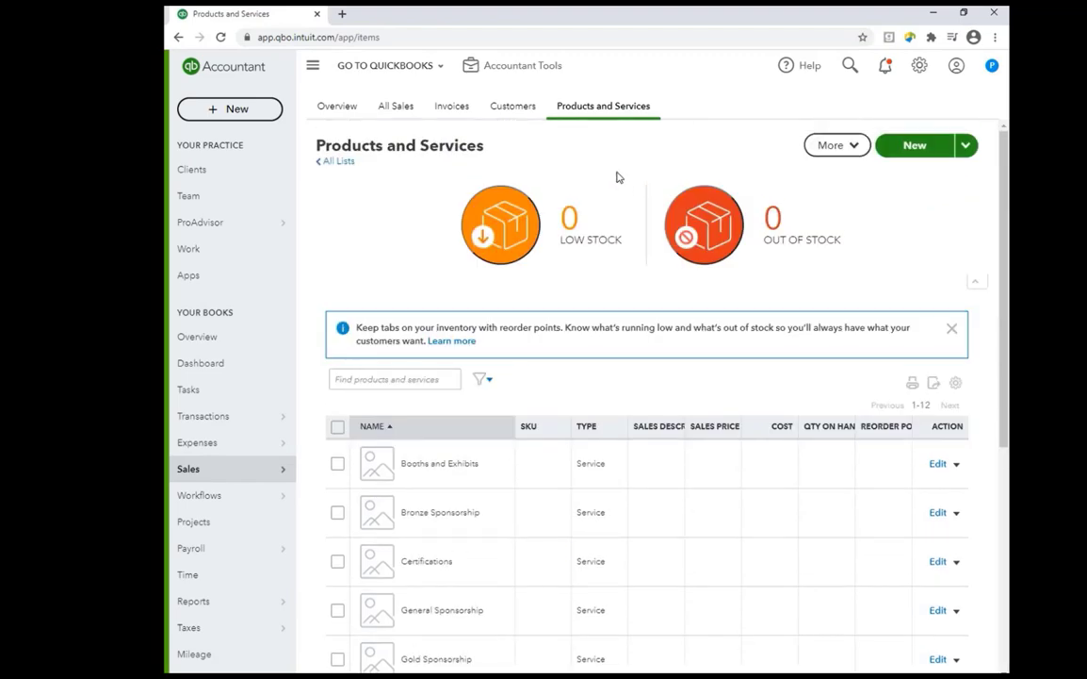
Step: Return to the overview of all lists and open the Classes list
left_click(335, 164)
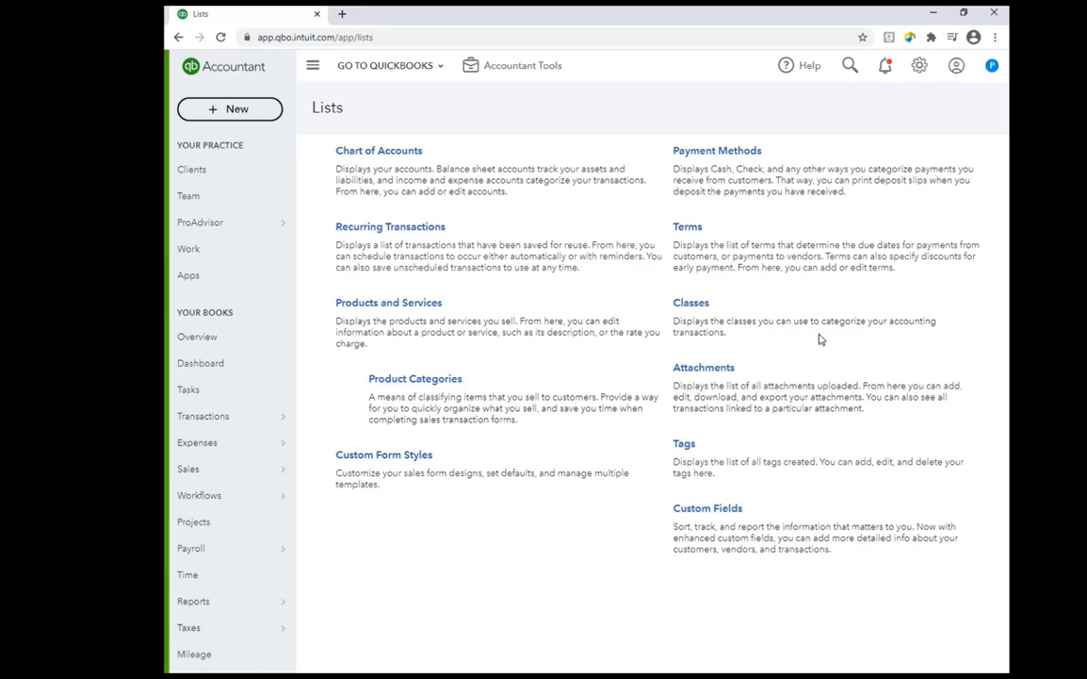
left_click(704, 304)
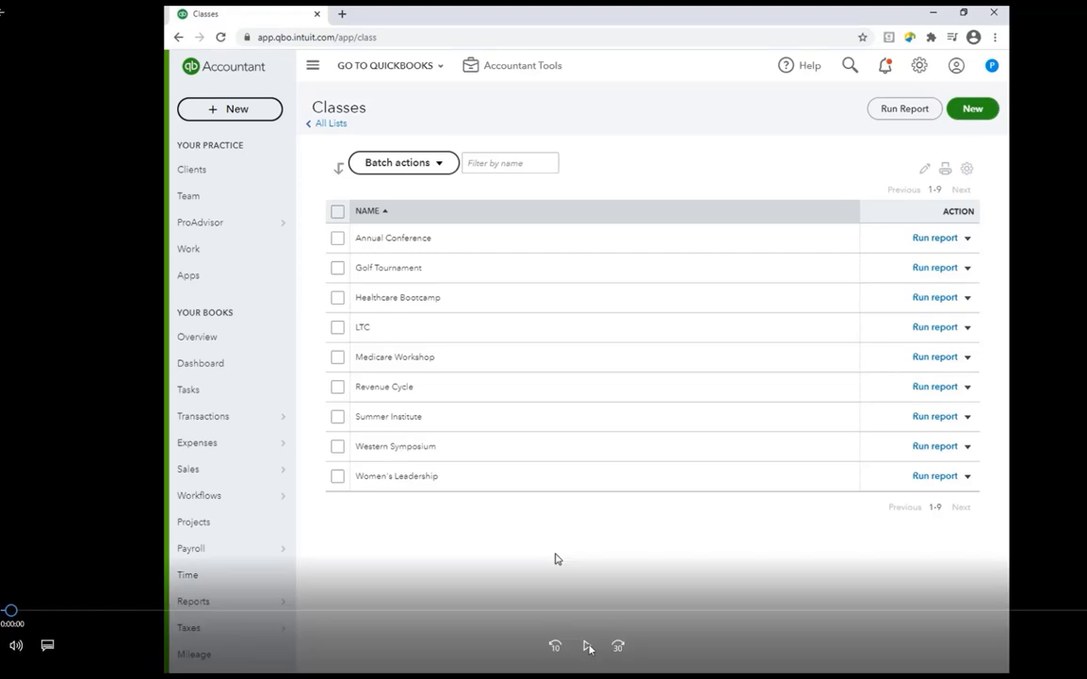
left_click(588, 647)
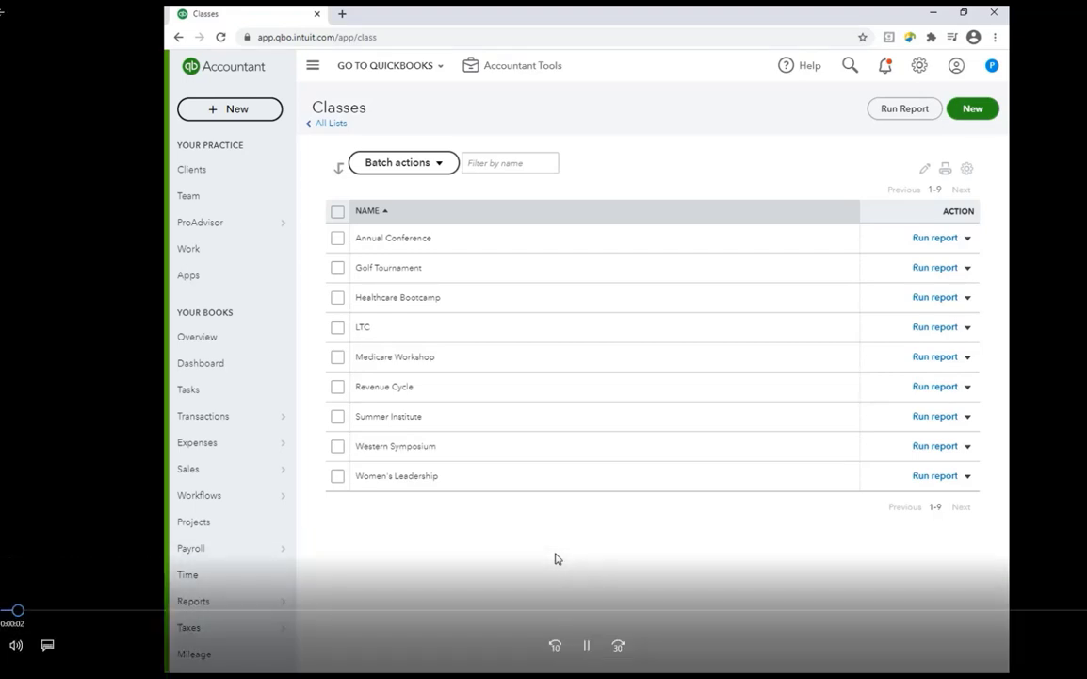